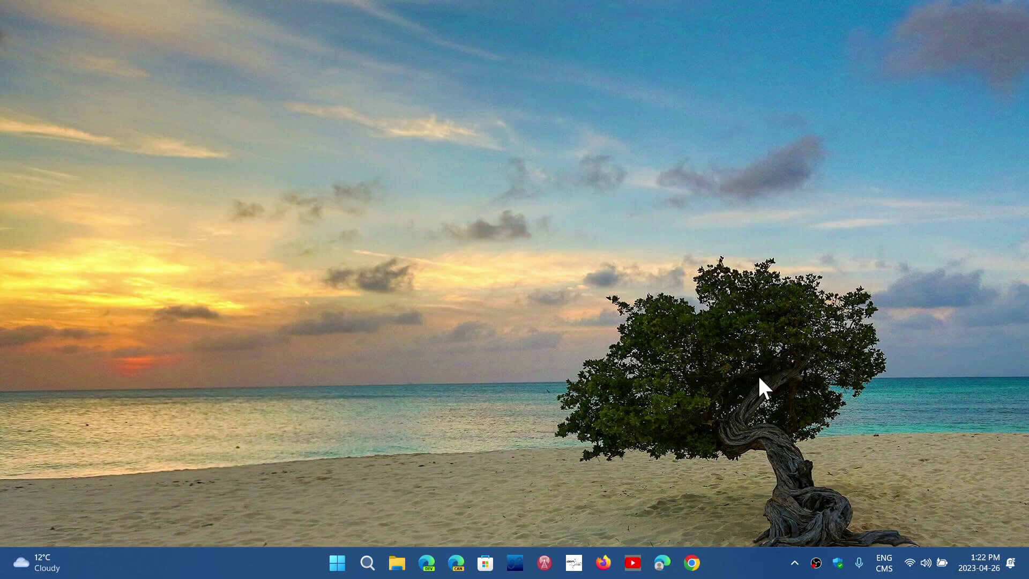
Launch Settings from Start and go to the Windows Update page.
click(336, 563)
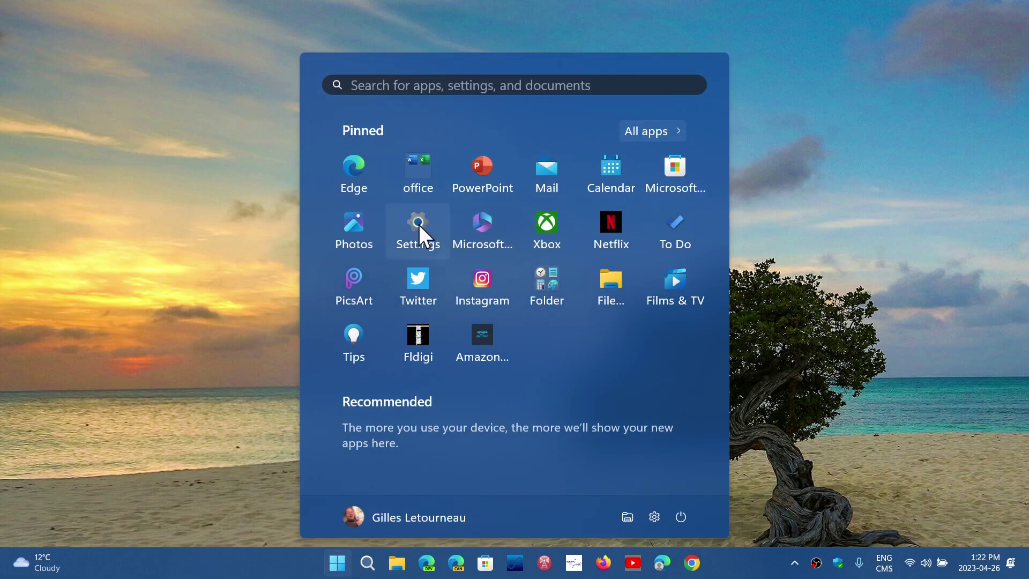
click(419, 230)
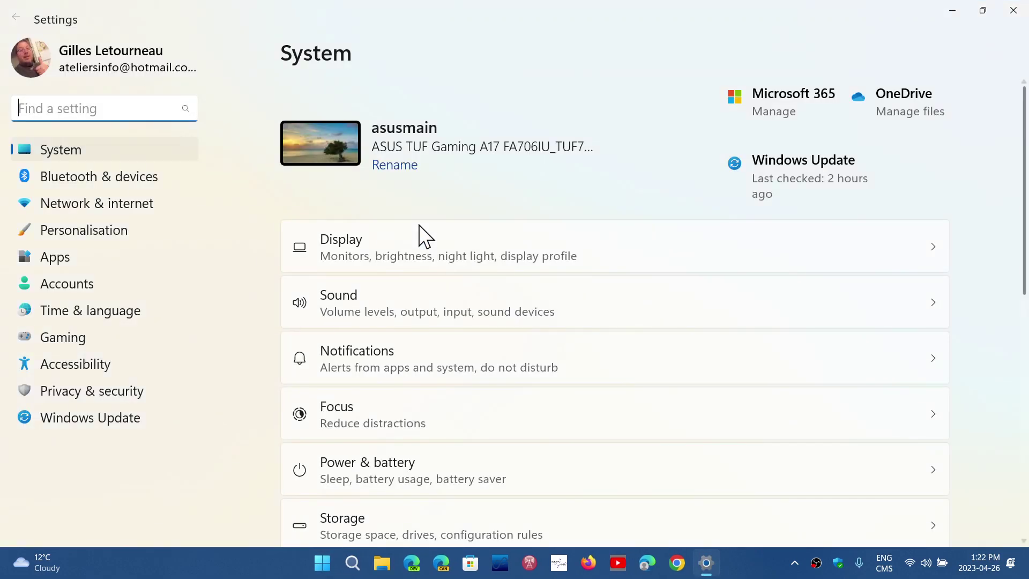
click(90, 418)
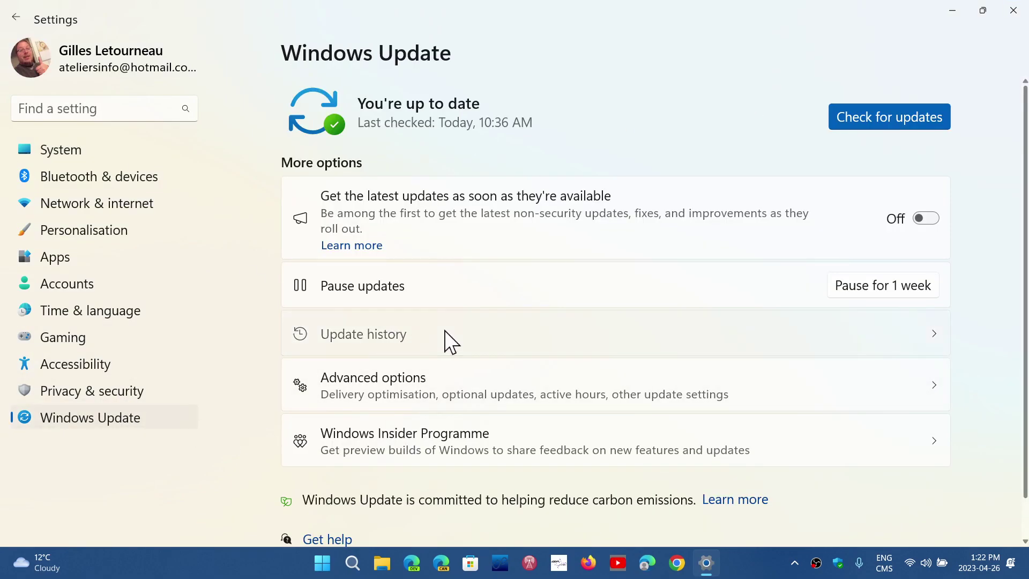
Show Update history listing 50 successfully installed quality updates.
click(434, 345)
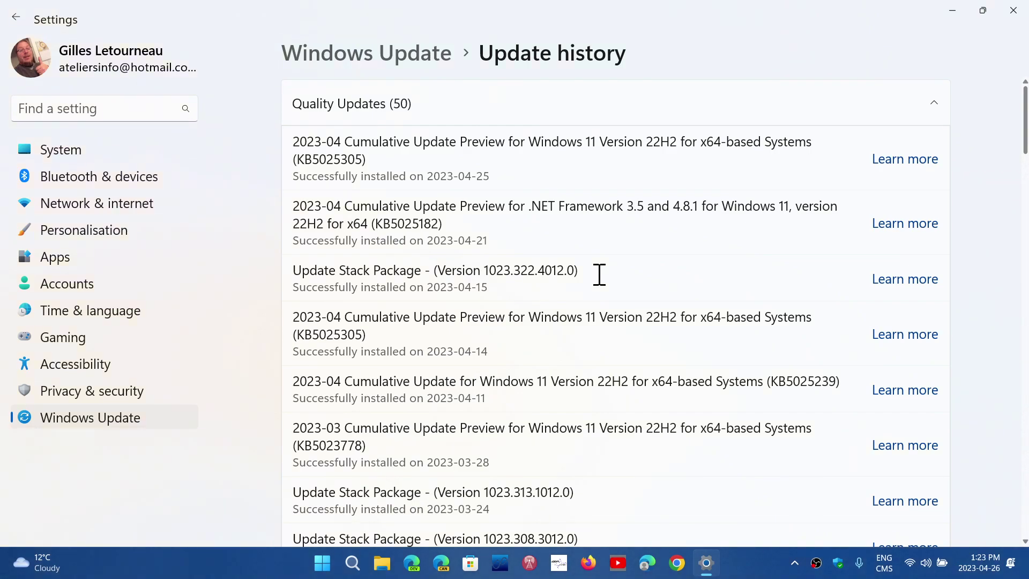
Check the Windows Insider Programme page for Release Preview, then return to Windows Update.
click(126, 417)
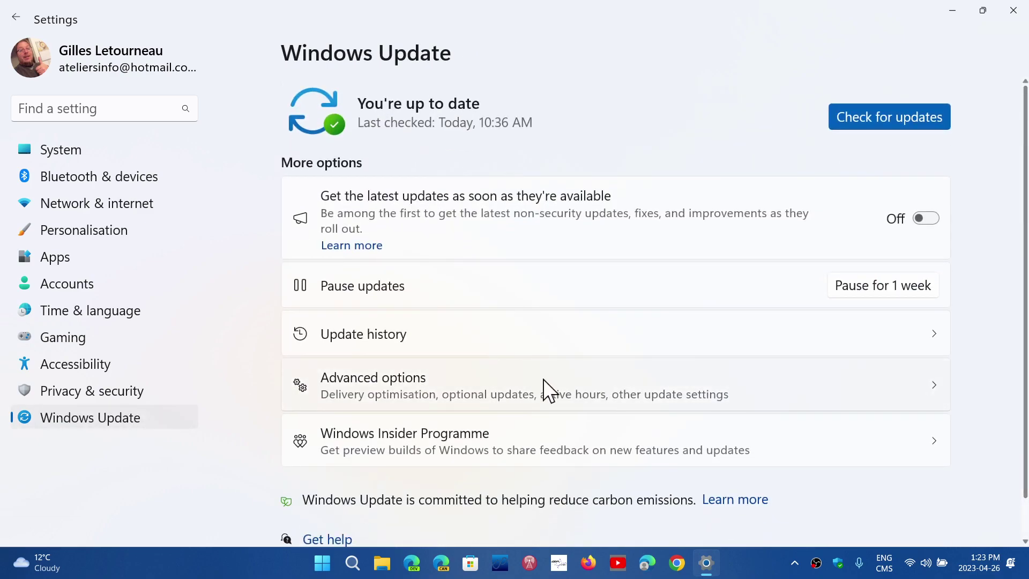
click(551, 446)
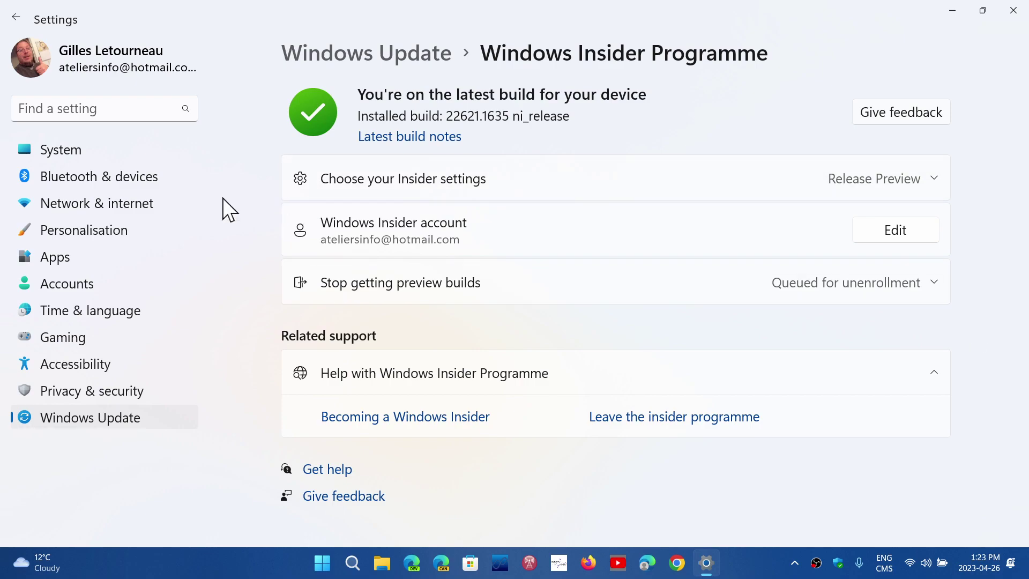
click(98, 417)
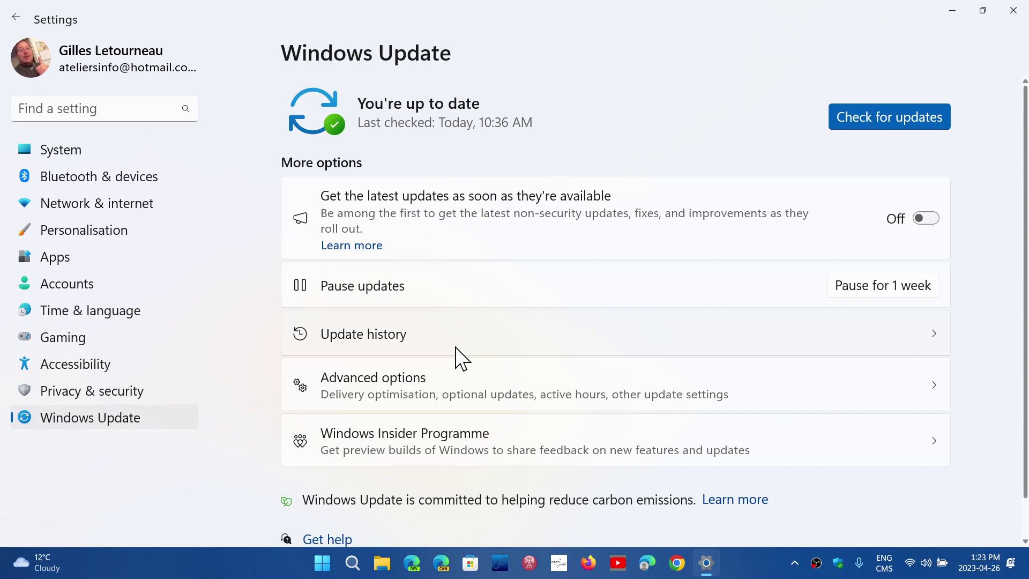
Reopen Update history to view the 50 installed quality updates, most recent first.
click(457, 347)
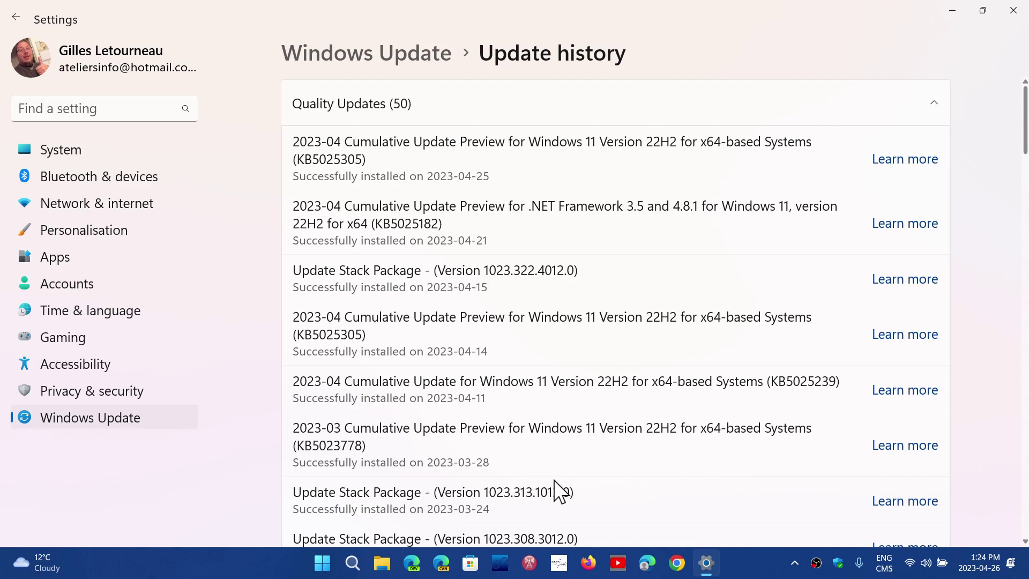
scroll(560, 493, down, 2)
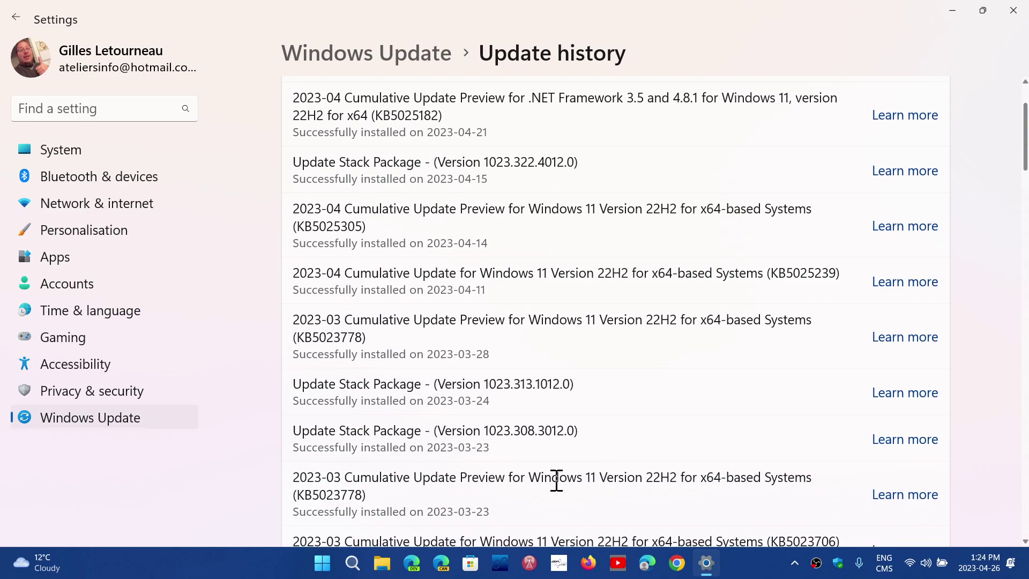
scroll(557, 481, up, 2)
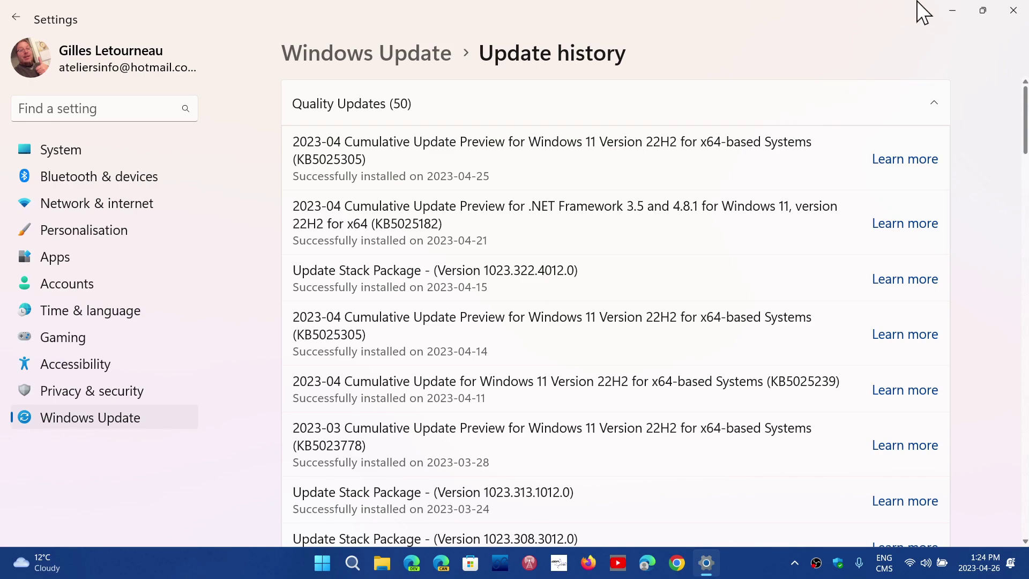
Close the Settings window to return to the beach-wallpaper desktop.
click(1013, 10)
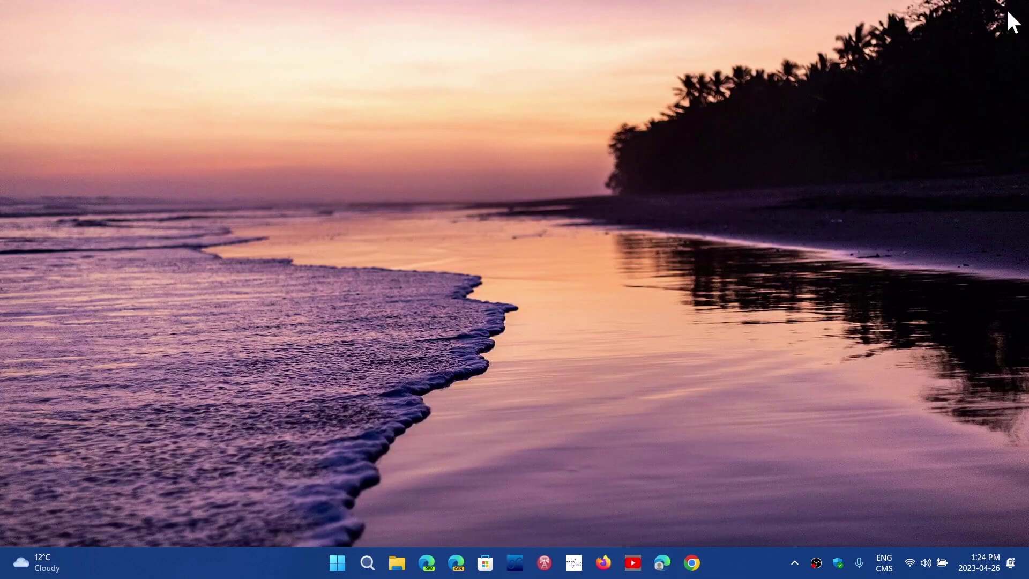